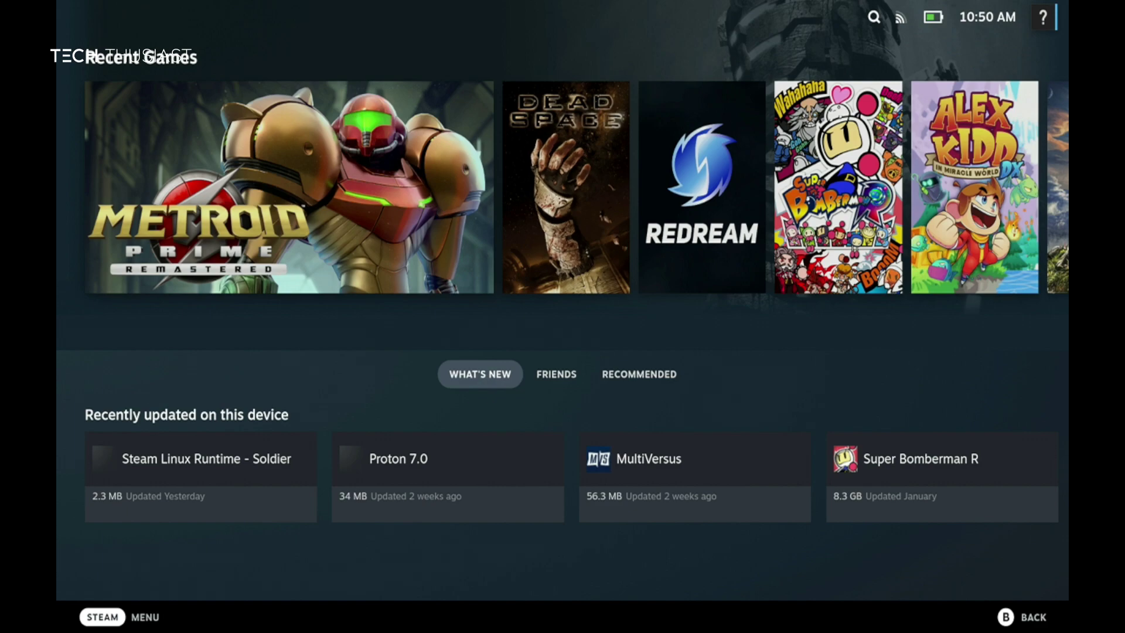
Go into Steam Settings > System and reach the Format SD Card option
key("ctrl+1")
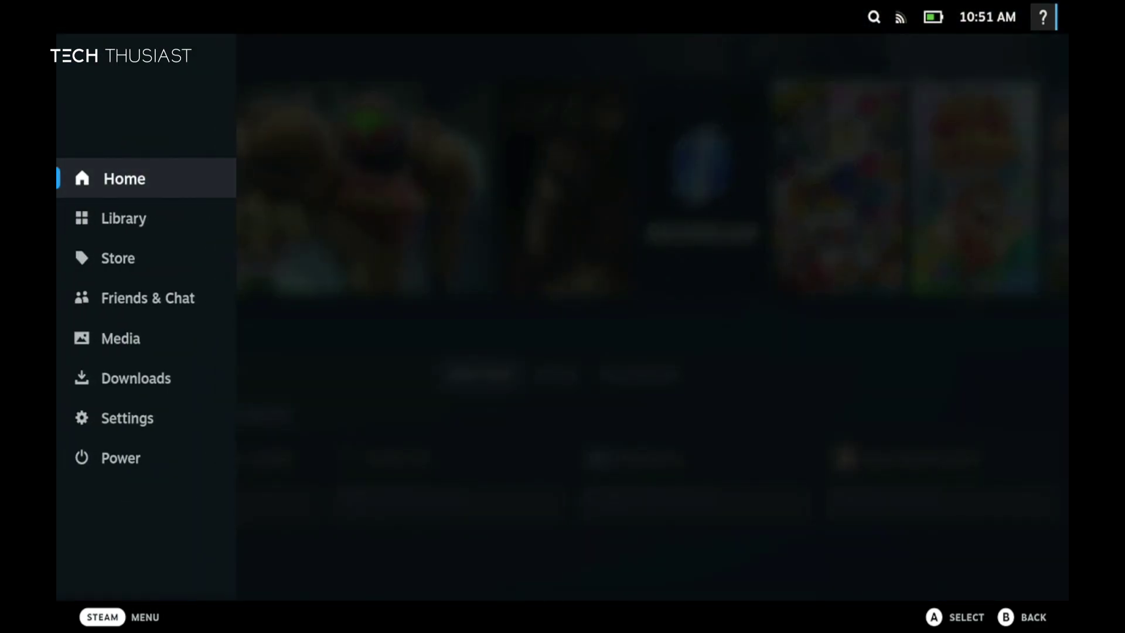
key("Down")
key("Down")
key("Down")
key("Down")
key("Down")
key("Down")
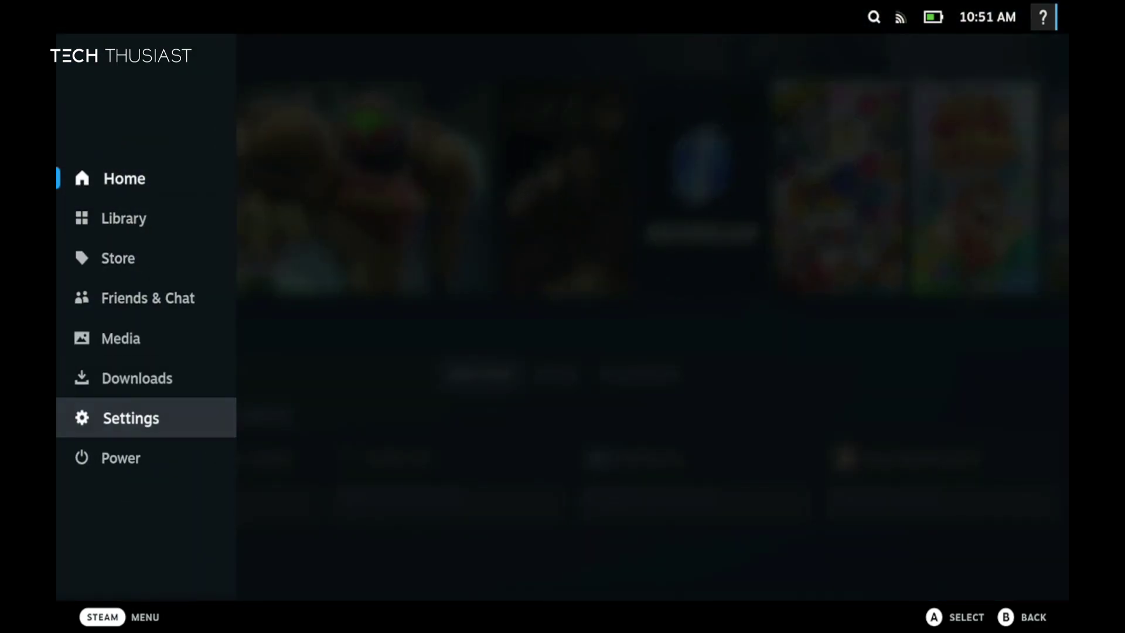
key("Return")
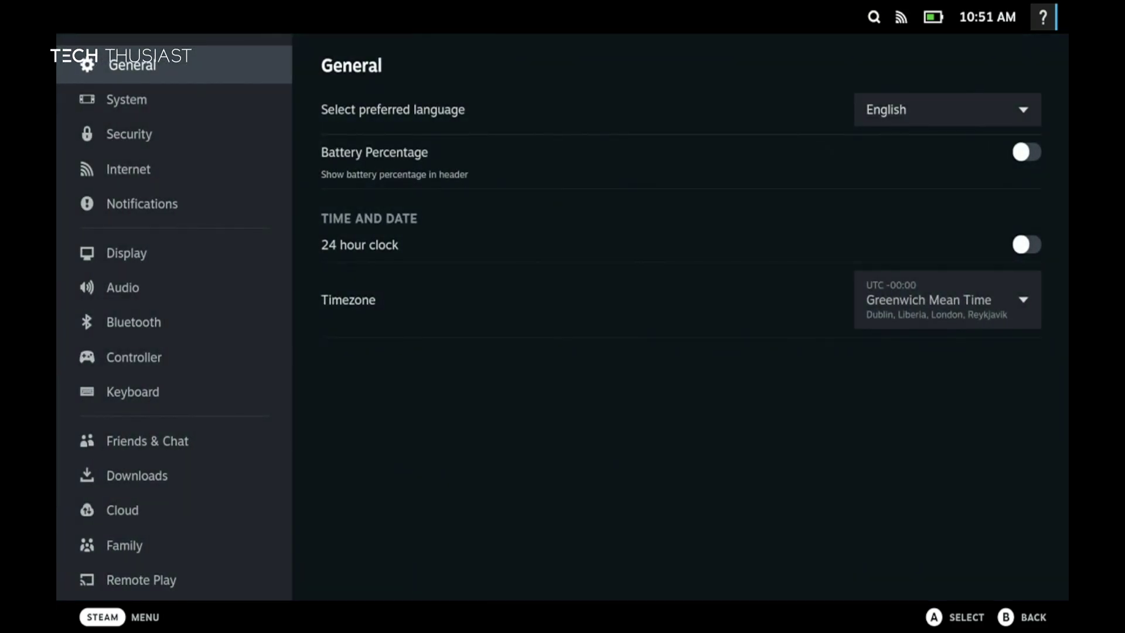
key("Down")
key("Right")
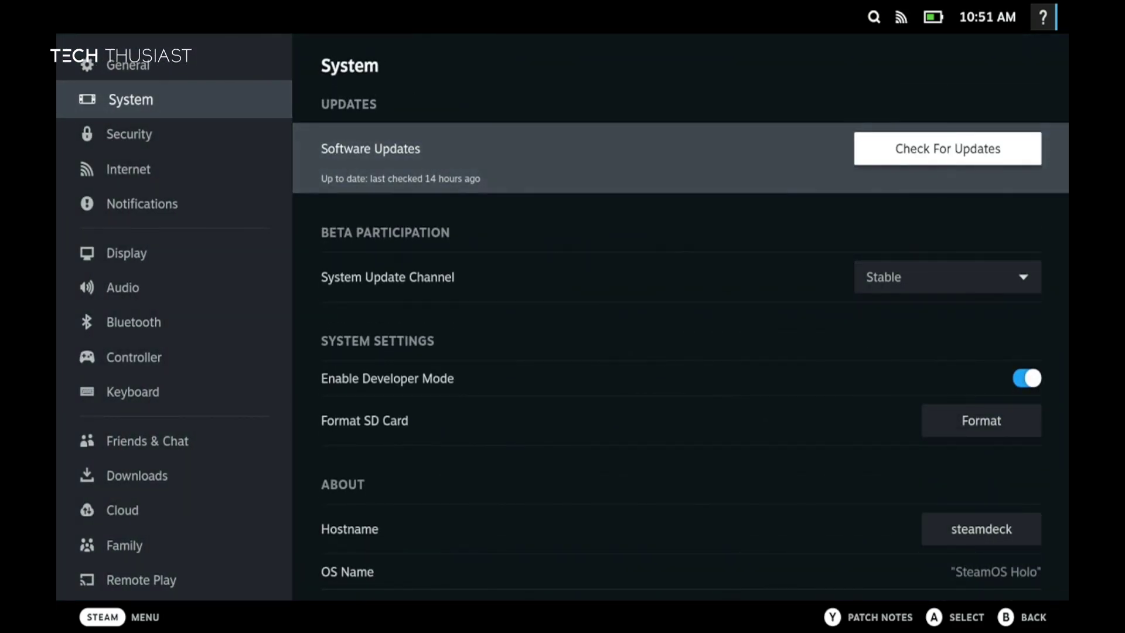
key("Down")
key("Down")
key("Down")
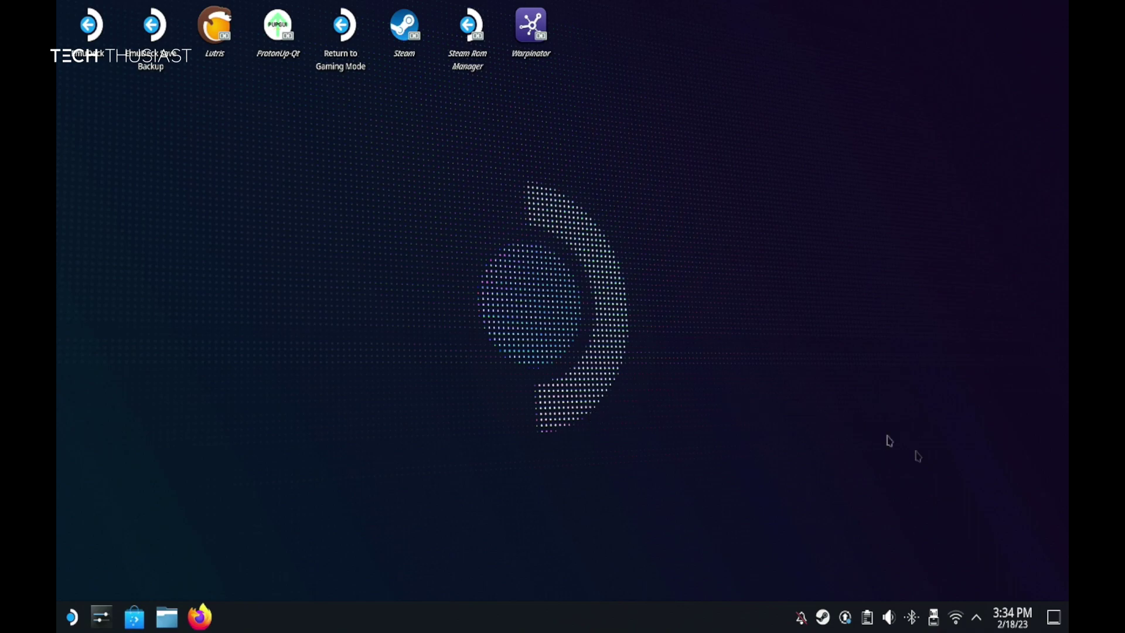
Mount and open the second 468.3 GiB 'primary' volume from the Disks & Devices list
left_click(933, 617)
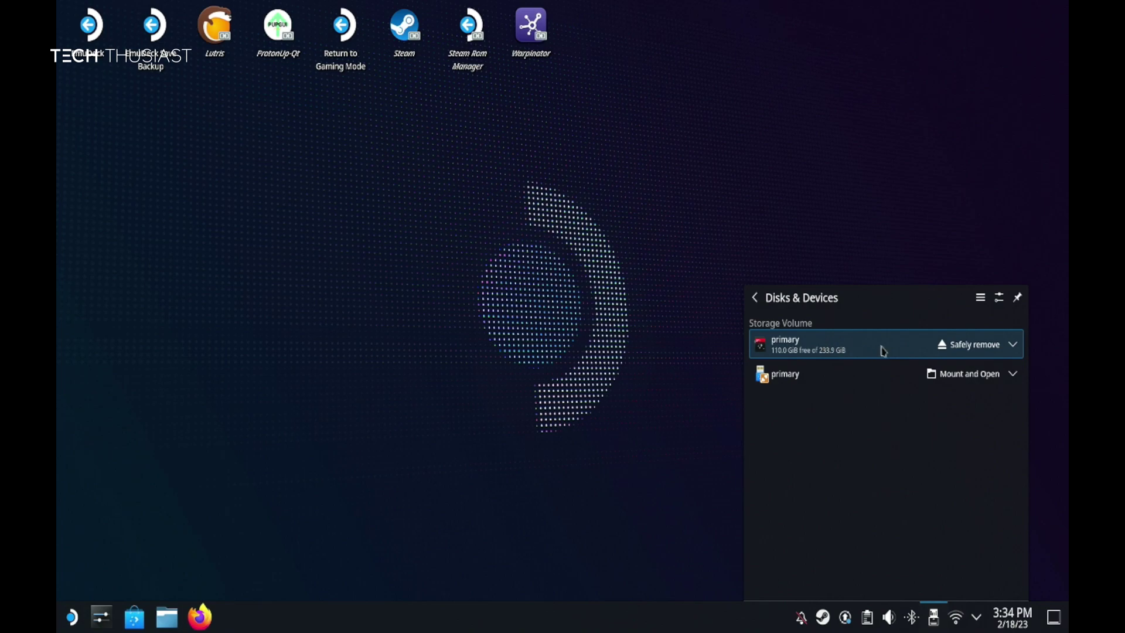
left_click(953, 381)
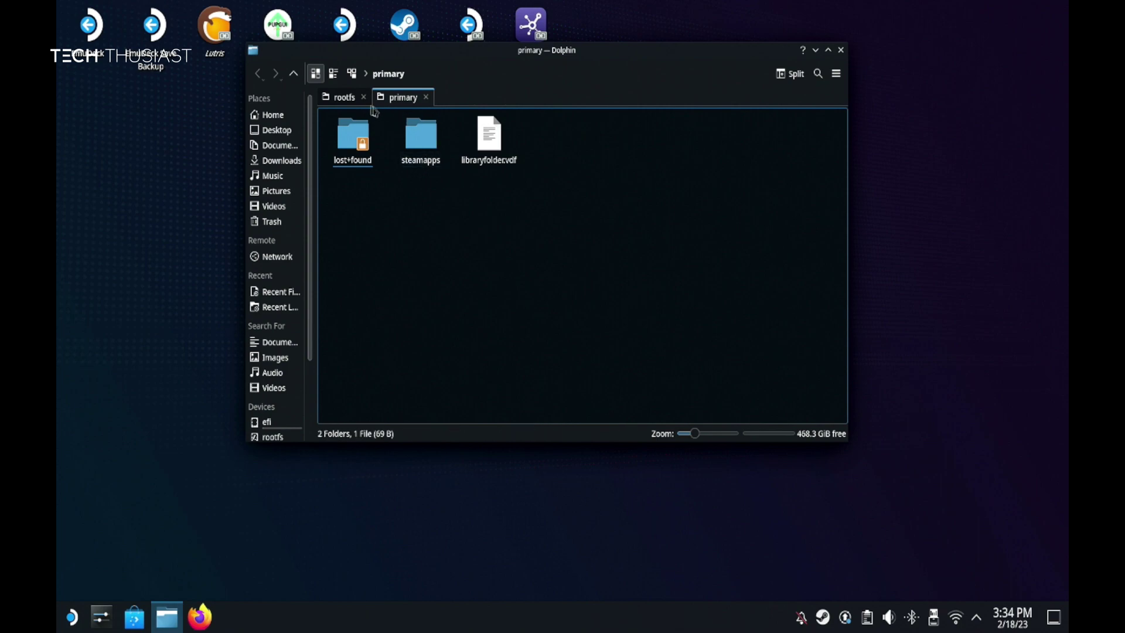
Browse to /run/media/mmcblk0p1 and check the old card's Emulation folder contents
left_click(345, 101)
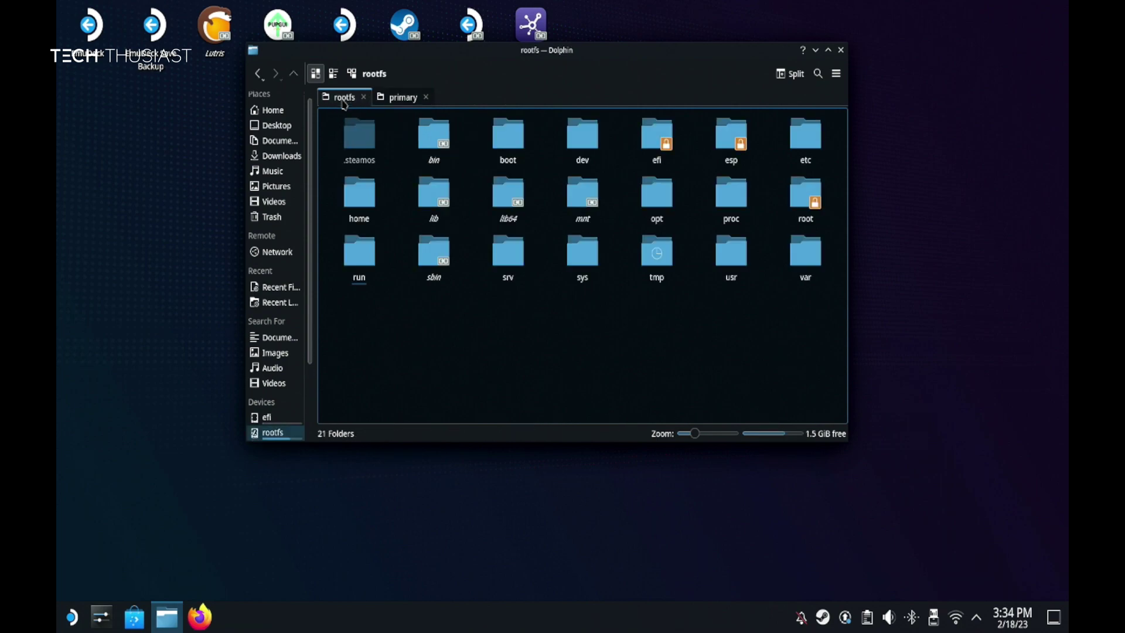
left_click(432, 71)
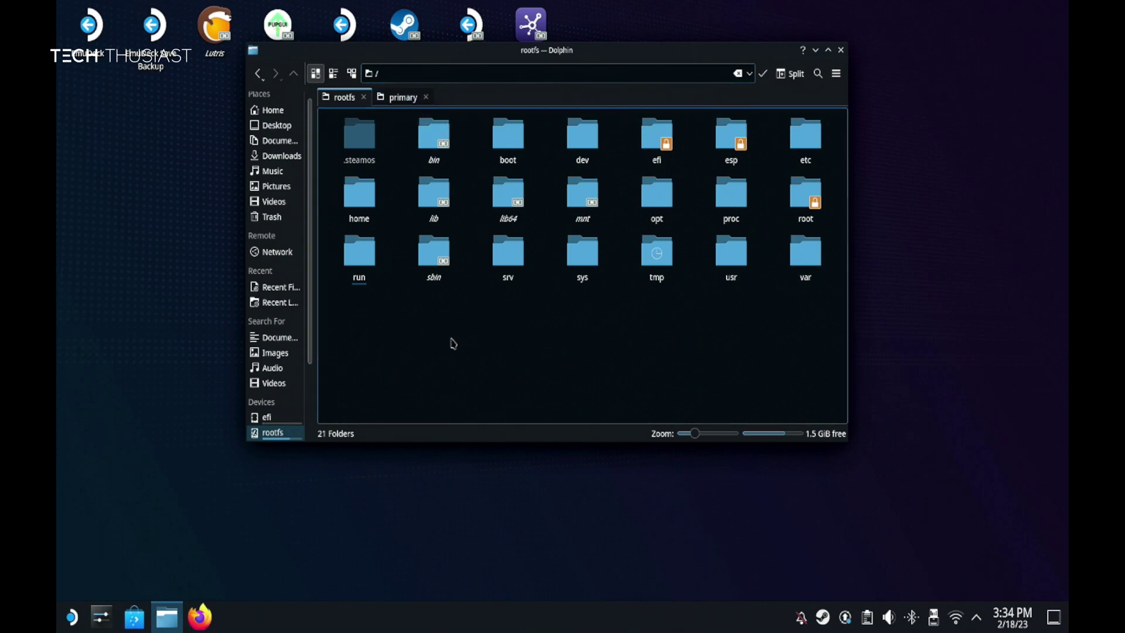
double_click(363, 251)
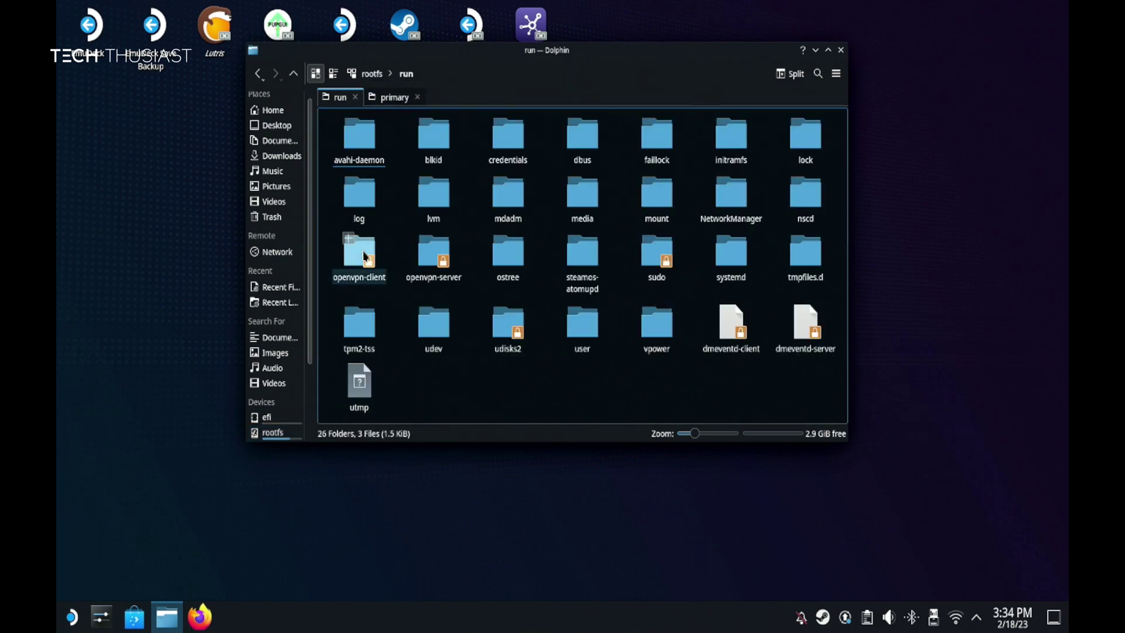
left_click(592, 193)
double_click(592, 193)
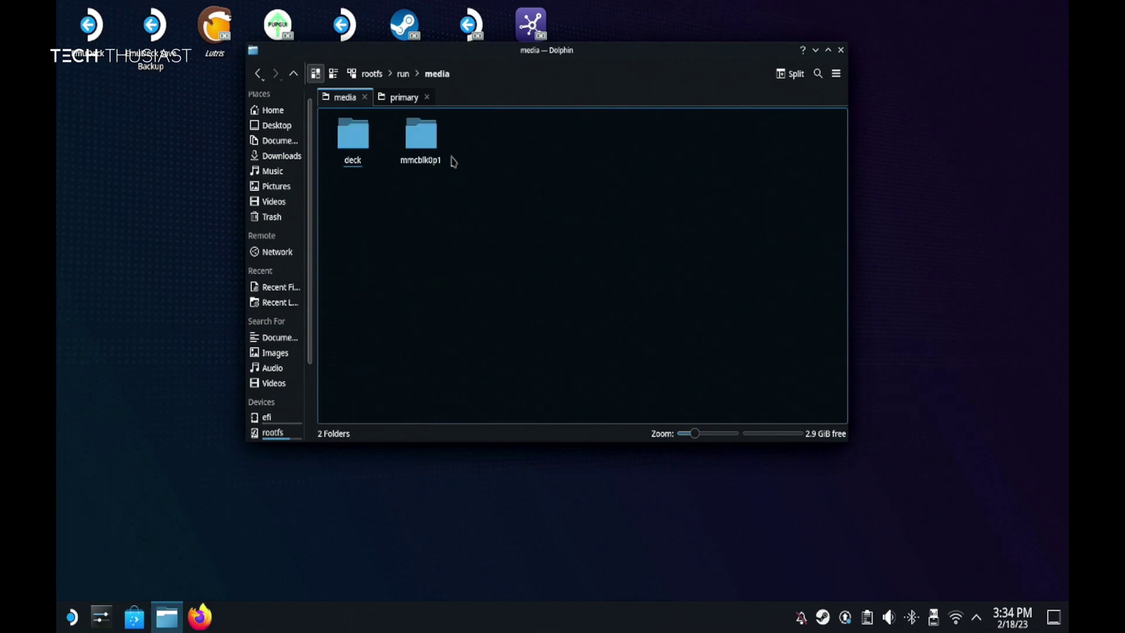
double_click(426, 141)
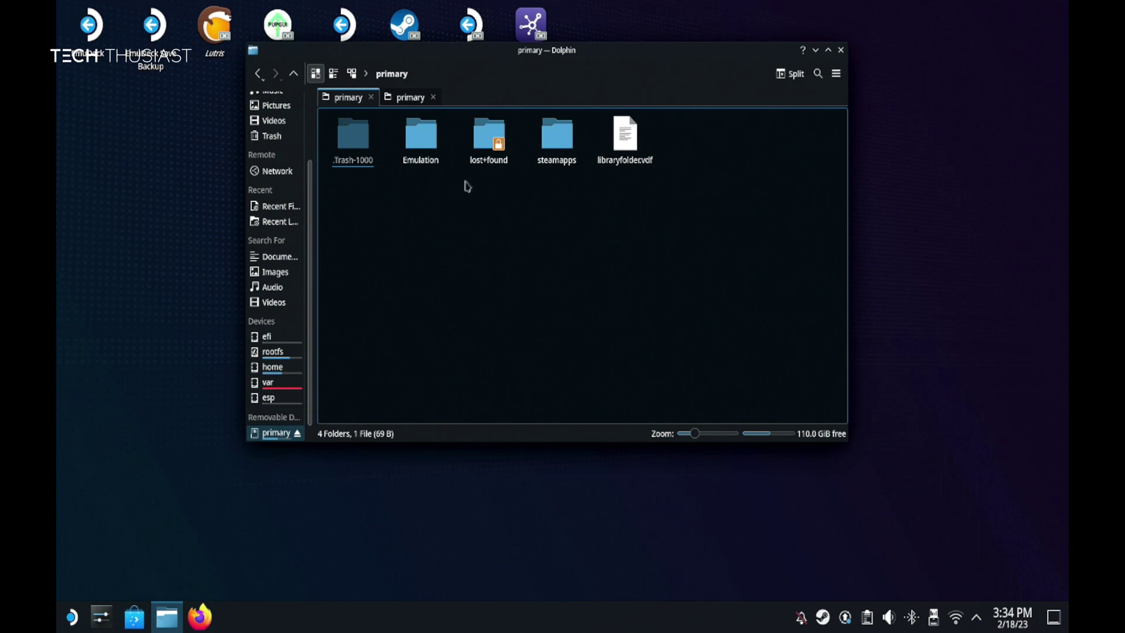
double_click(417, 138)
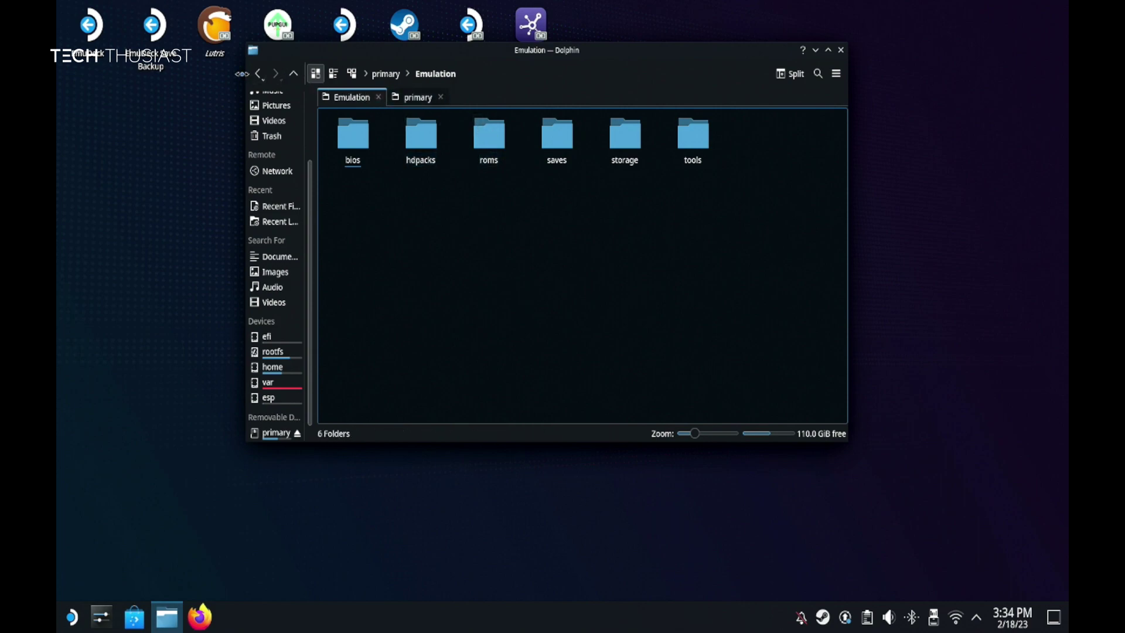
left_click(257, 75)
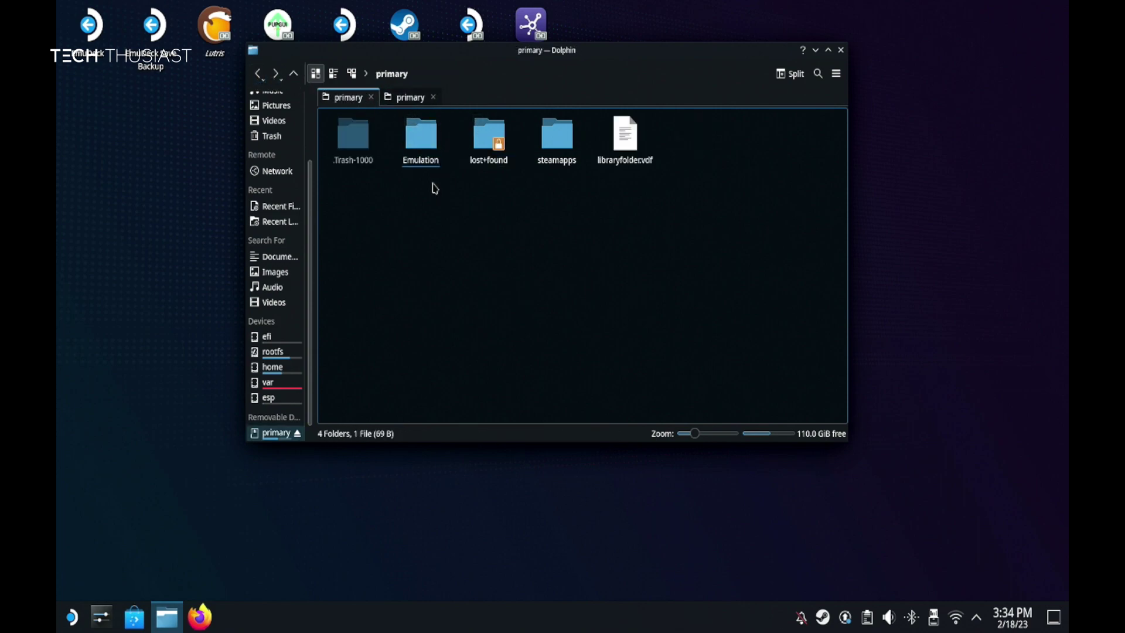
Select Emulation, steamapps and libraryfolder.vdf and drag them onto the new card's tab
left_click(411, 126)
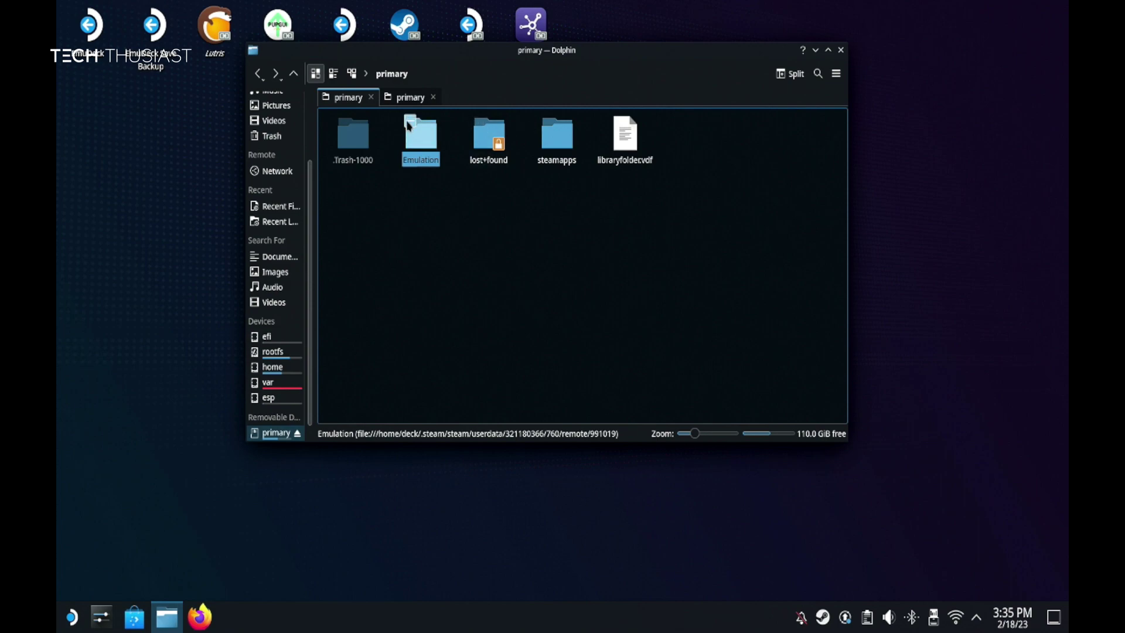
left_click(549, 125)
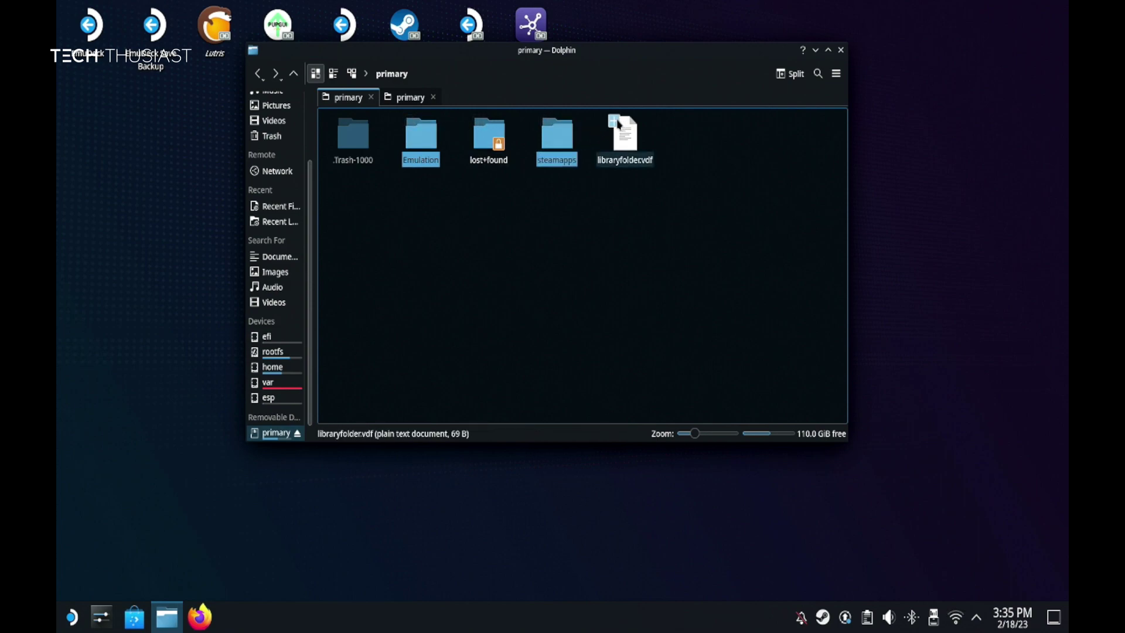
left_click(616, 123)
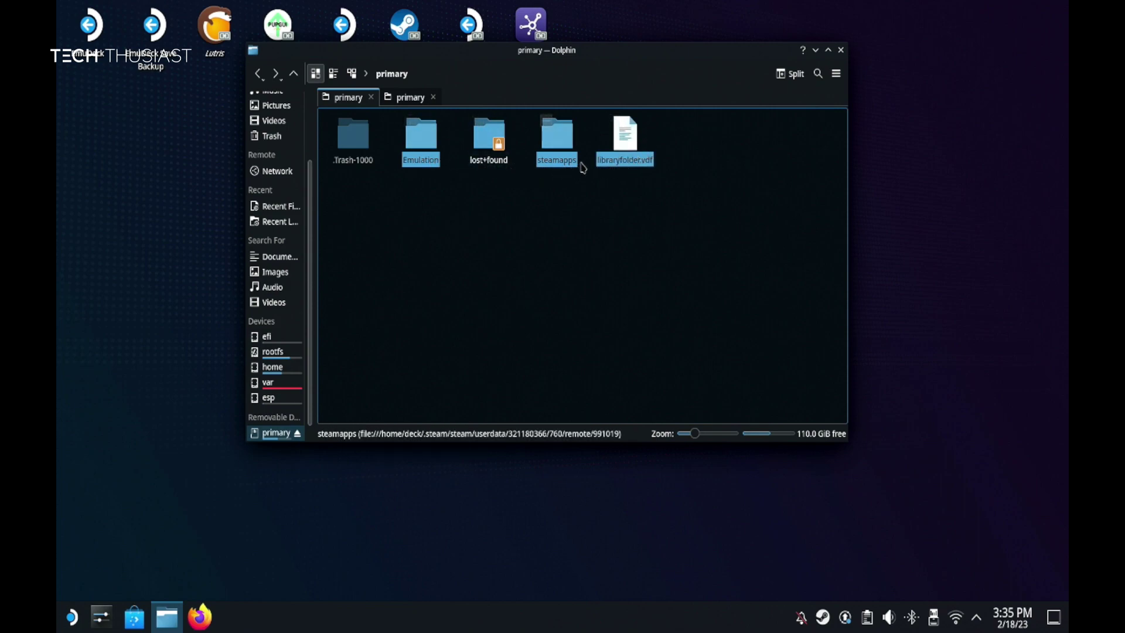
left_click_drag(568, 149, 436, 201)
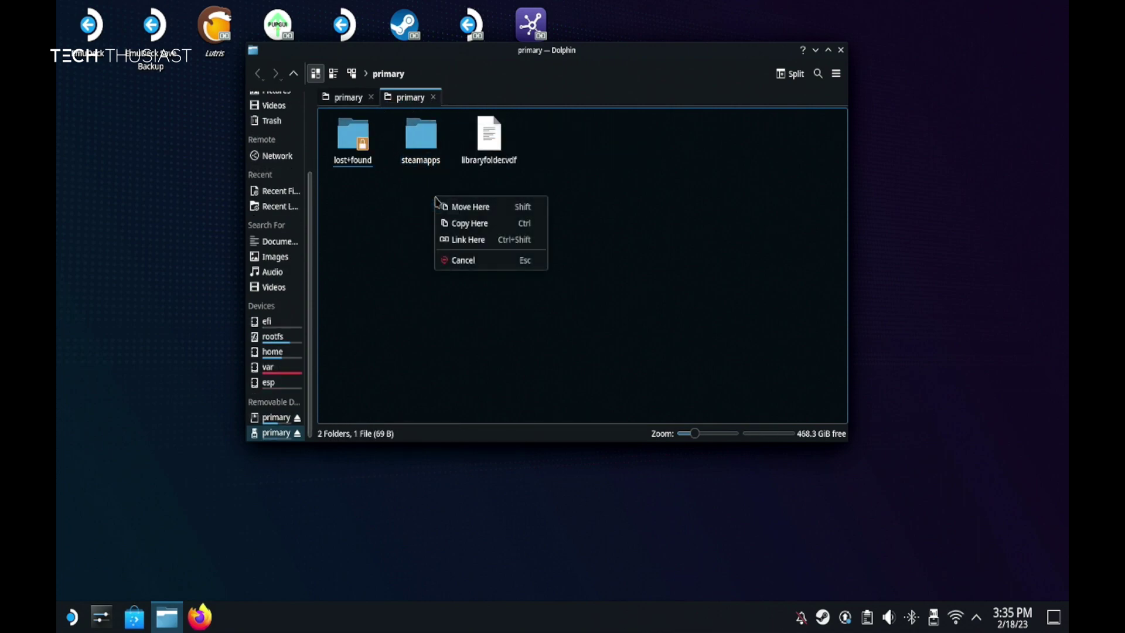
Copy the items, writing into the existing steamapps and overwriting libraryfolder.vdf
left_click(467, 225)
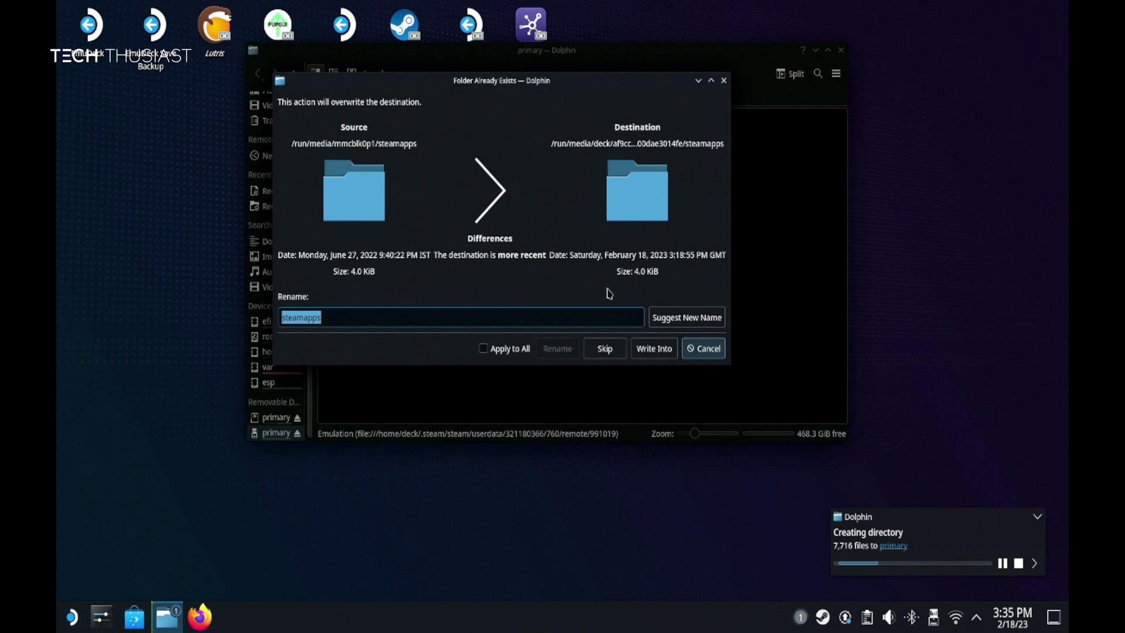
left_click(632, 216)
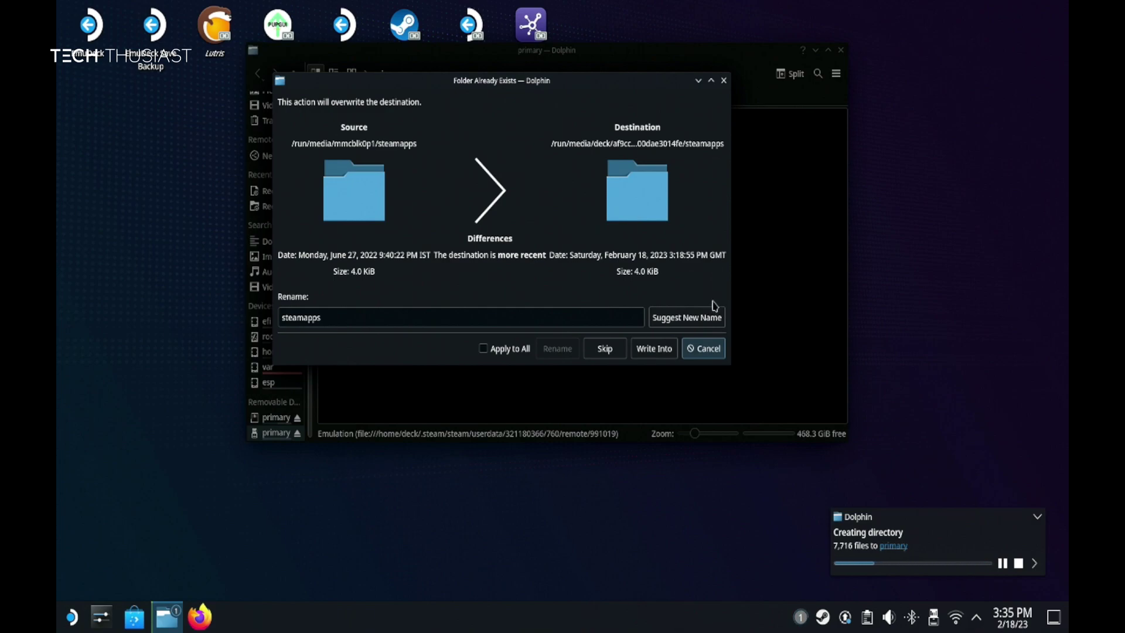
left_click(659, 350)
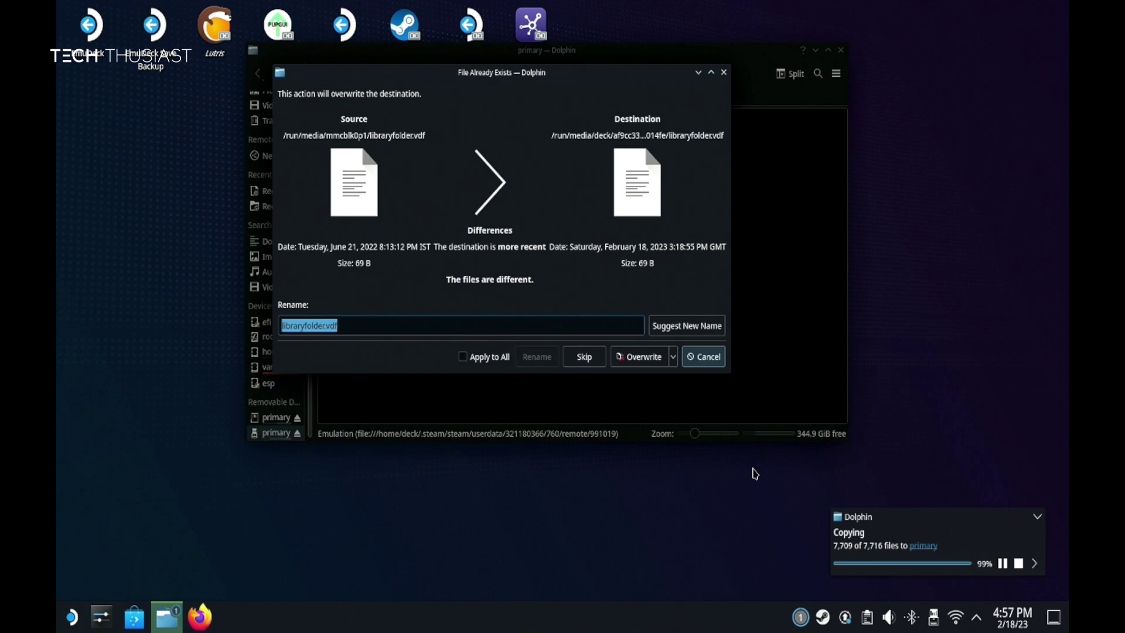
left_click(648, 356)
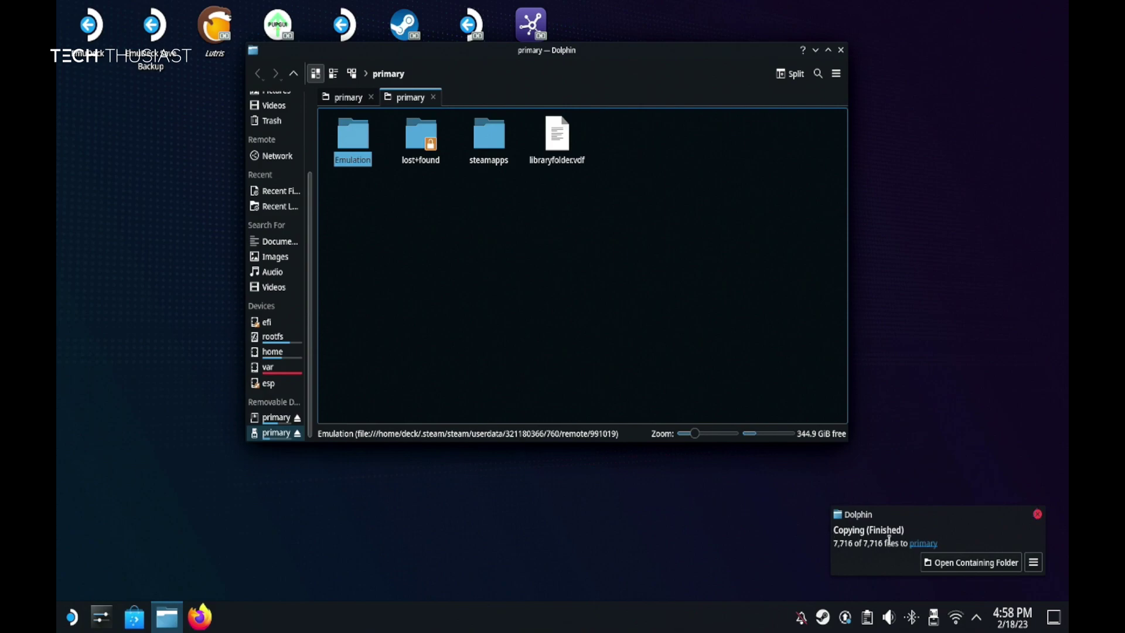
Dismiss the copy notice, close Dolphin, check both cards' free space, and return to Gaming Mode
left_click(1039, 514)
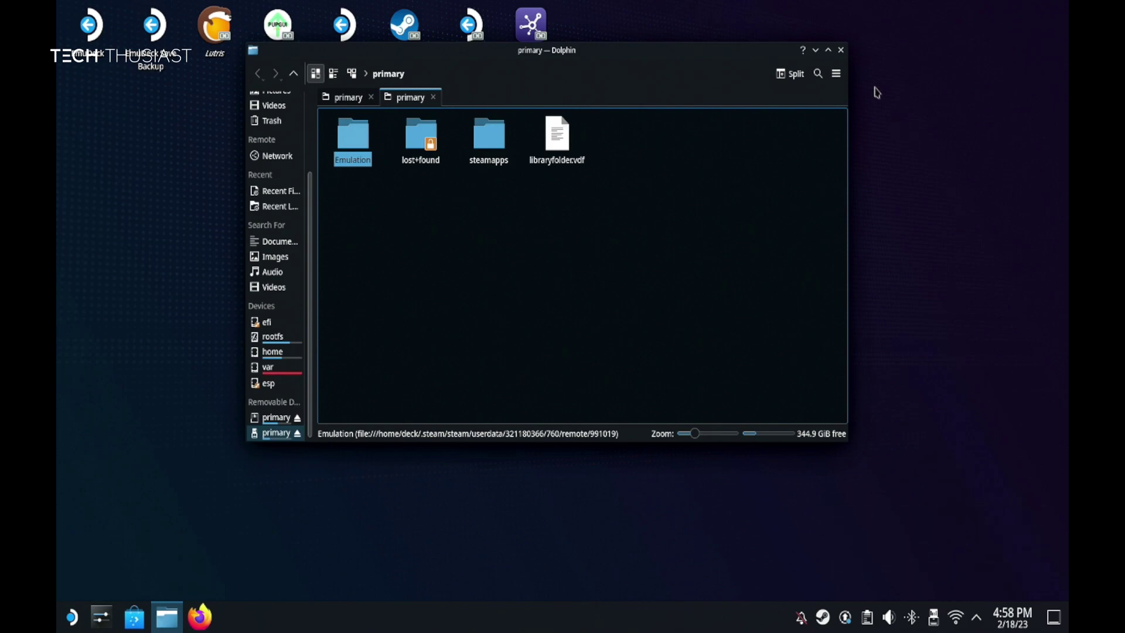
left_click(842, 50)
left_click(935, 625)
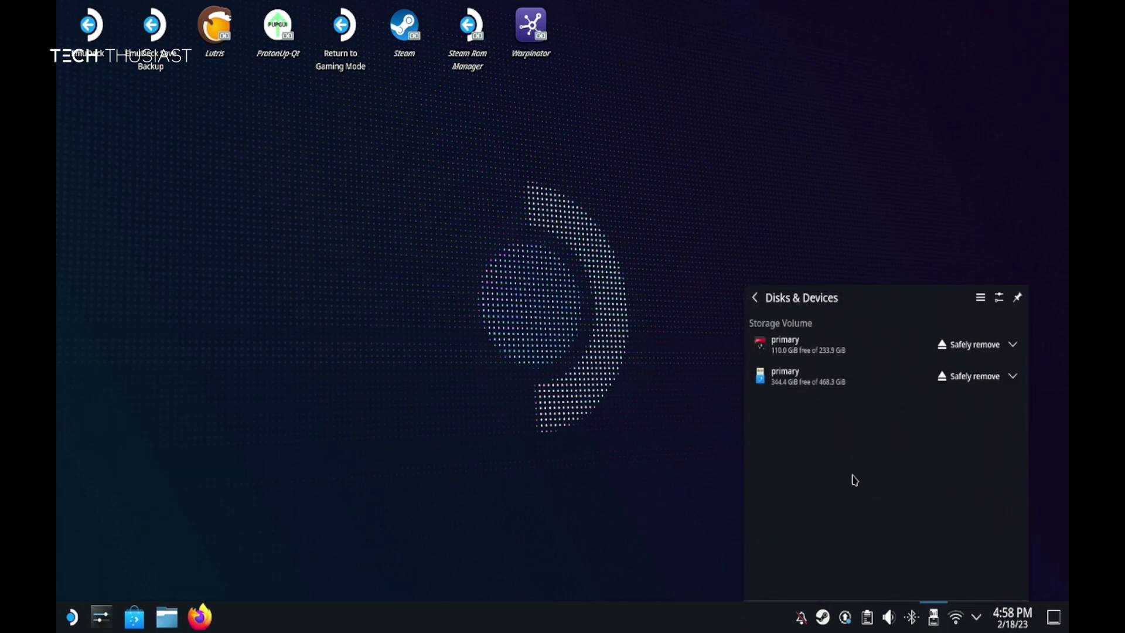
left_click(683, 462)
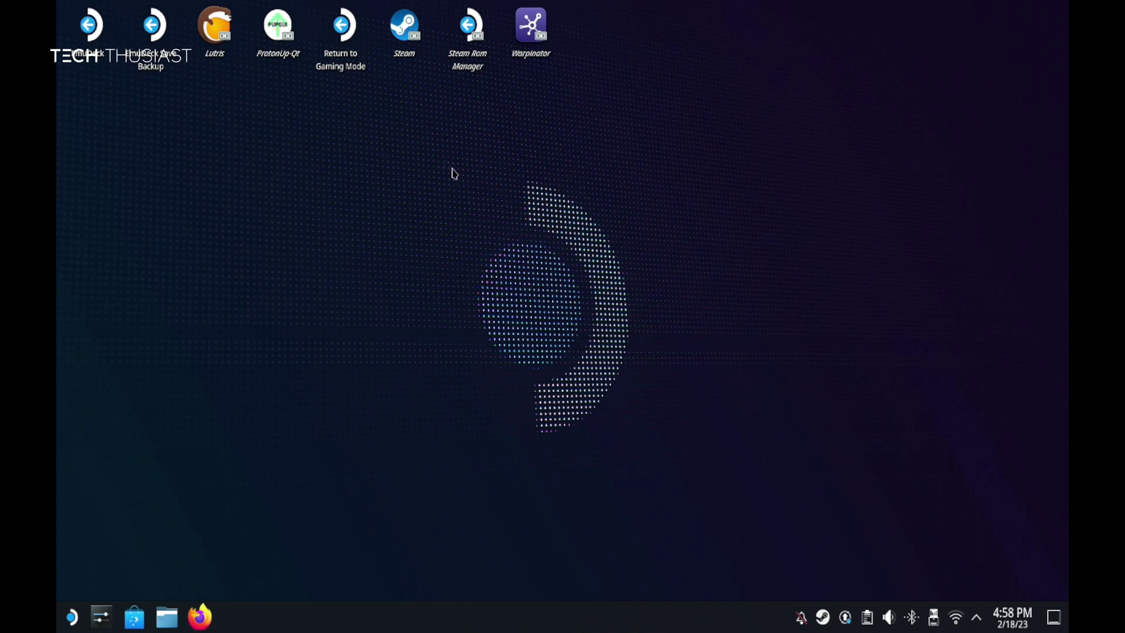
left_click(348, 40)
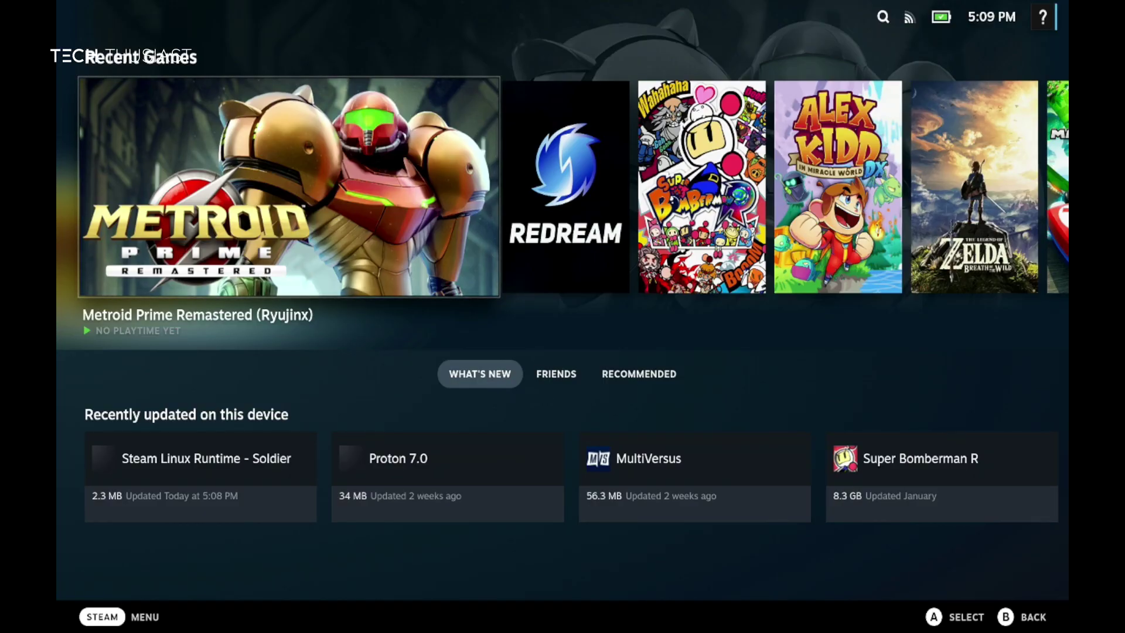
Launch Metroid Prime Remastered and start a new game in save slot 1
key("Return")
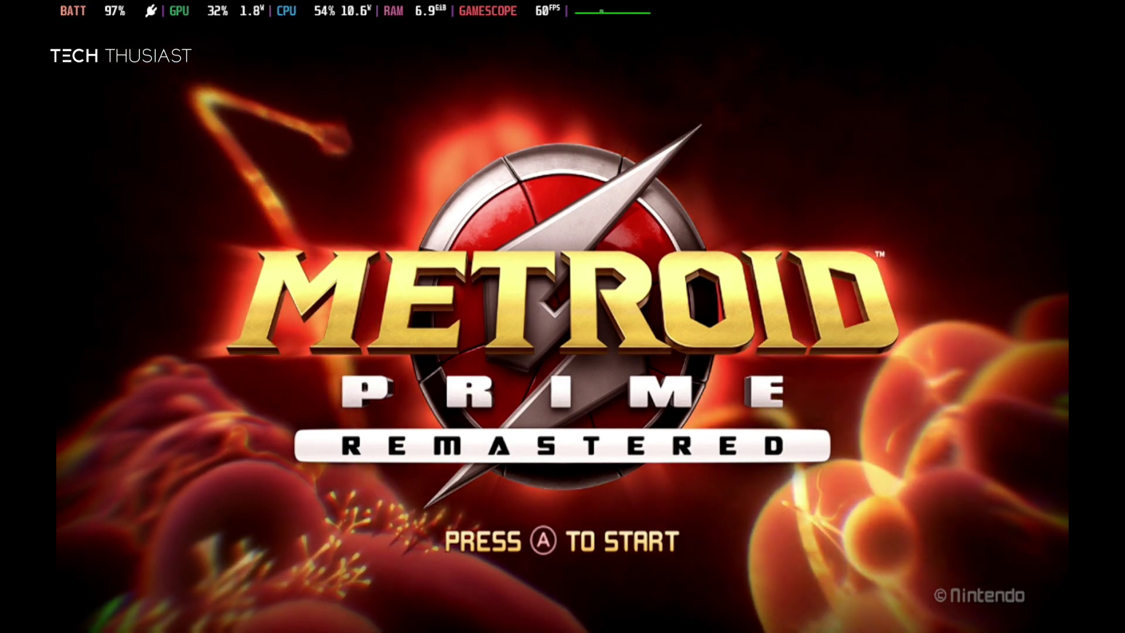
key("Return")
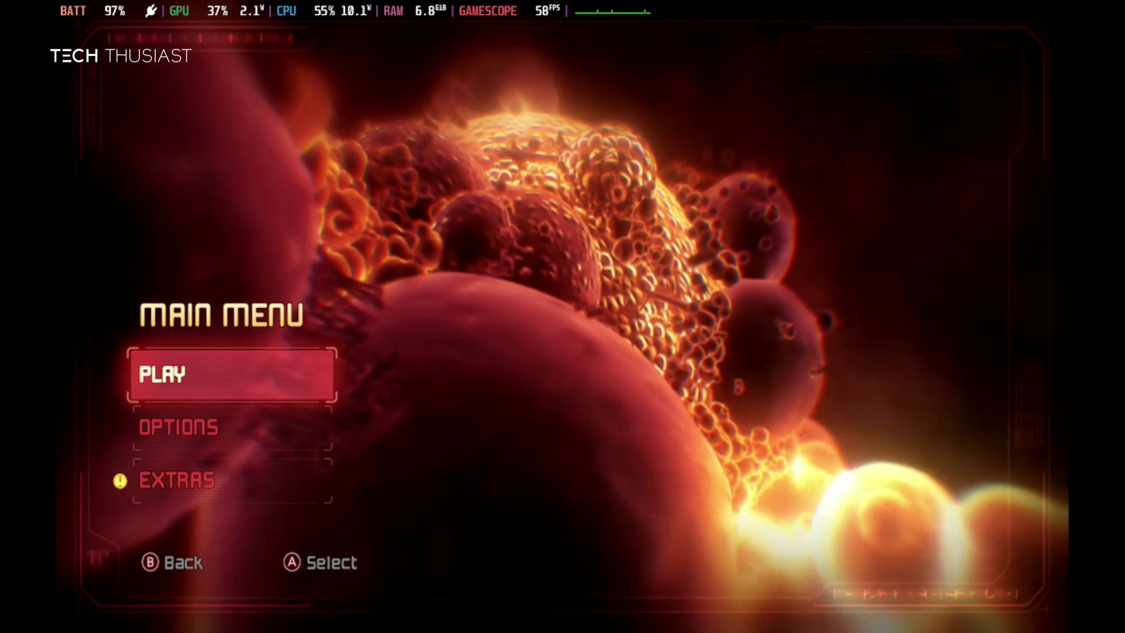
key("Return")
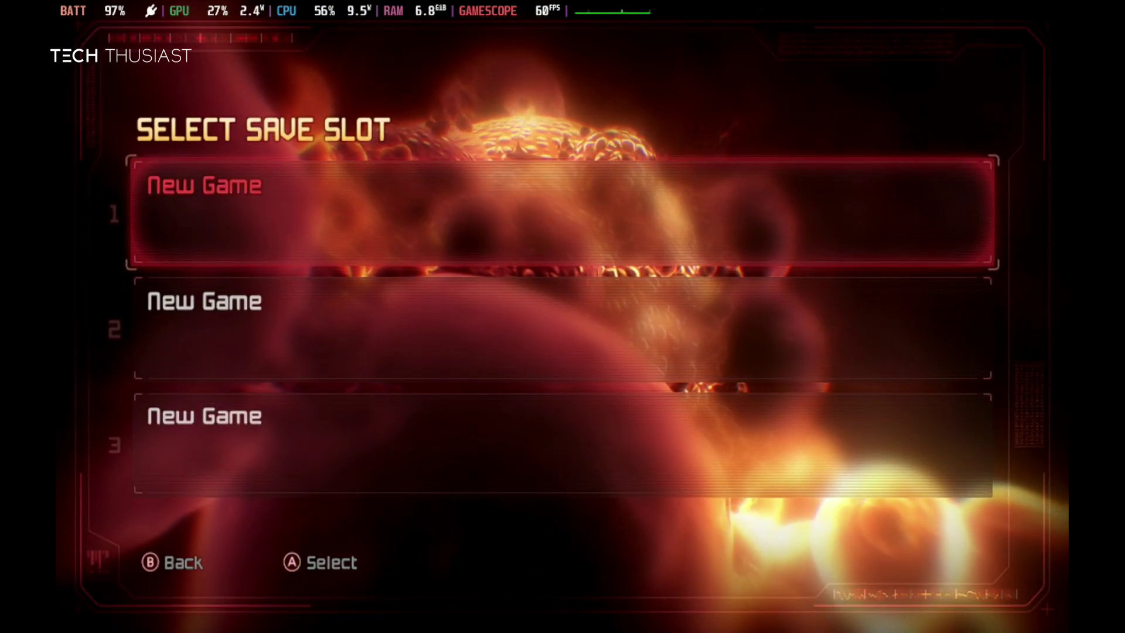
key("Return")
key("Return")
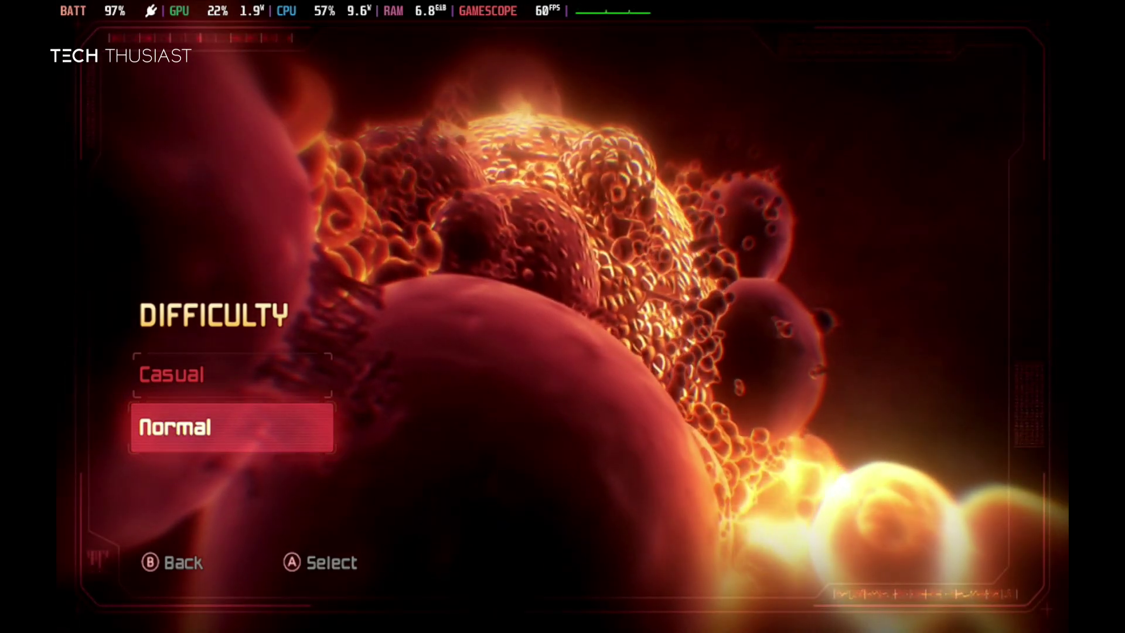